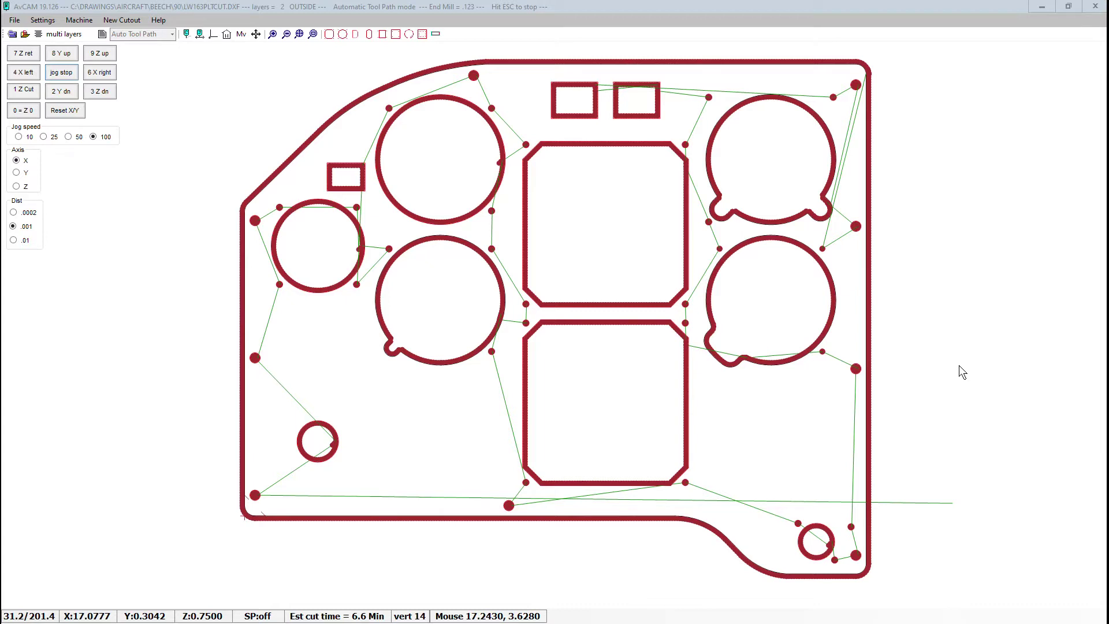
# Step: Reload the King Air panel DXF as plain outlines and send the head toward the start mark
pyautogui.click(25, 35)
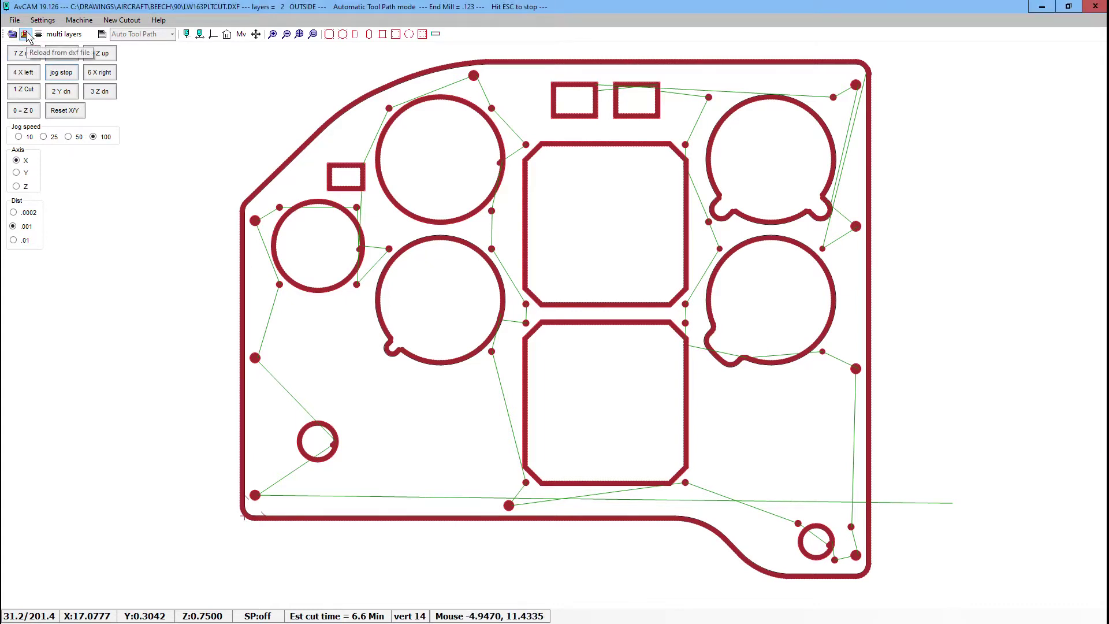
pyautogui.click(25, 34)
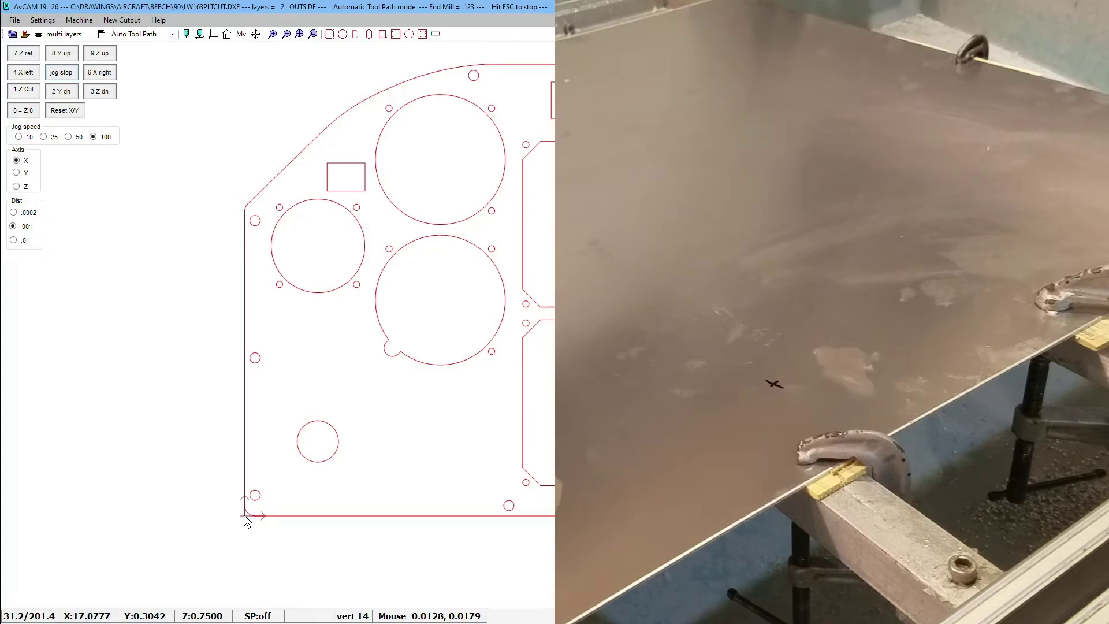
pyautogui.click(246, 521)
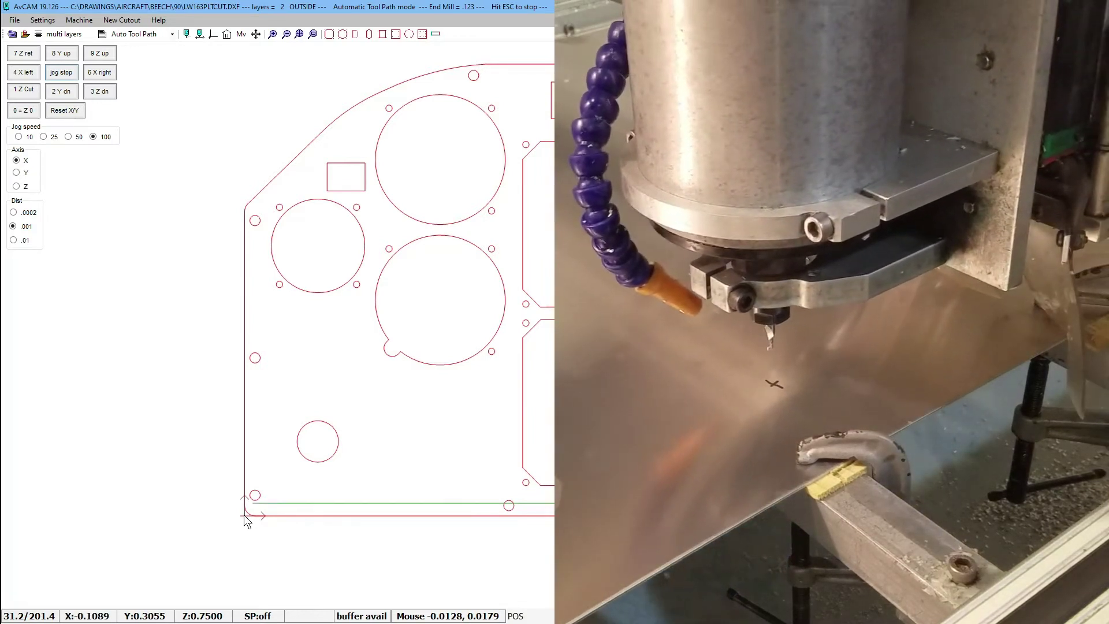
# Step: Jog the cutter over the start mark, then lower it in 0.01 steps until it touches the sheet
pyautogui.press('2')
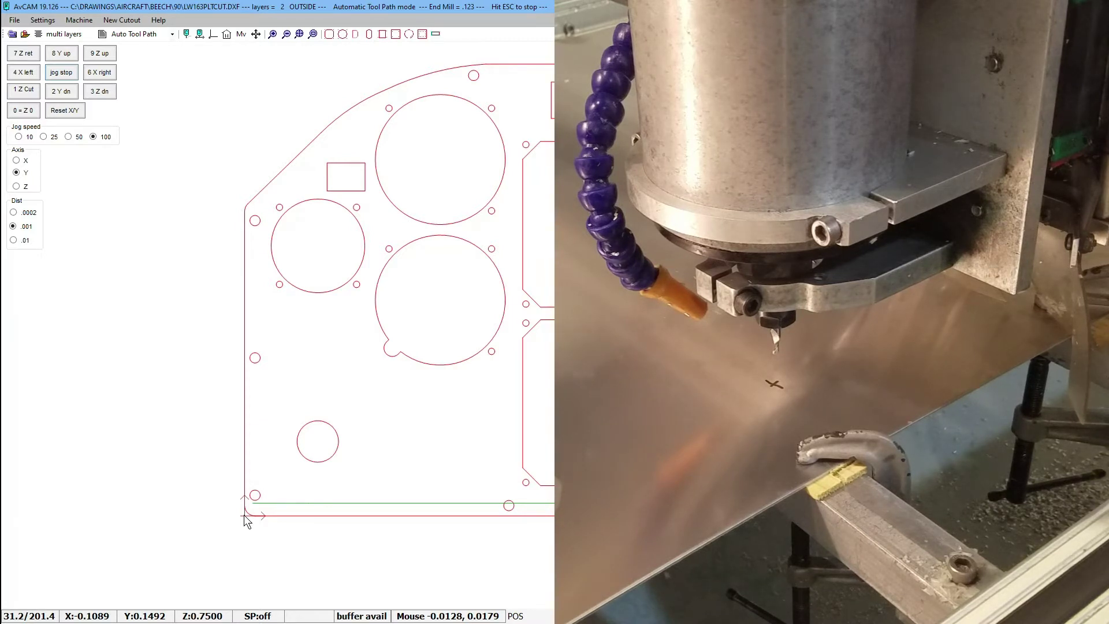
pyautogui.press('3')
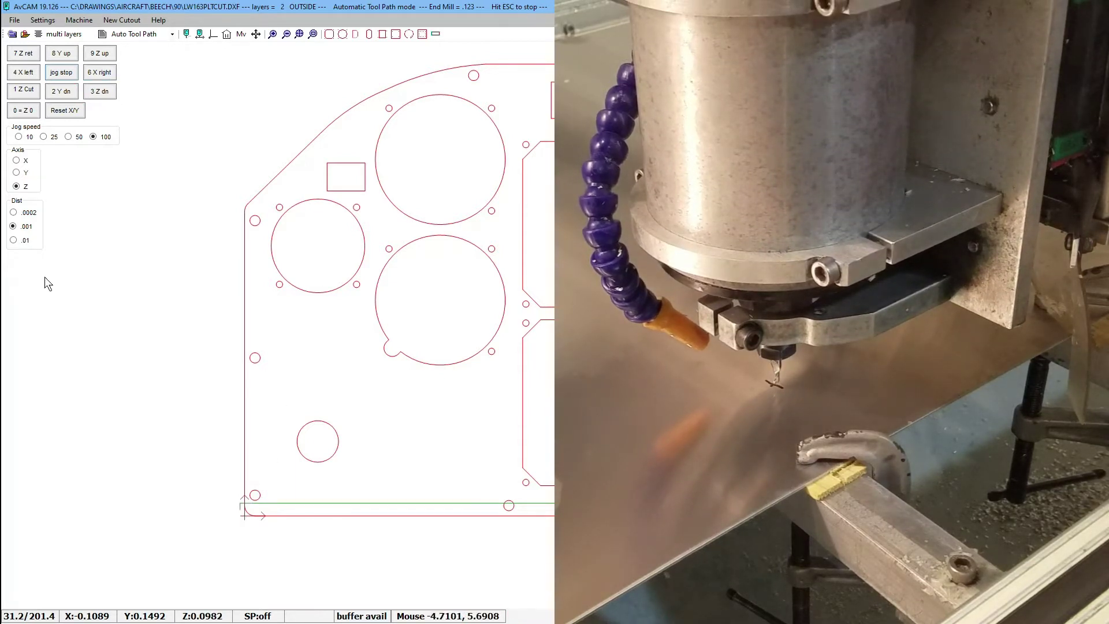
pyautogui.click(23, 240)
pyautogui.press('3')
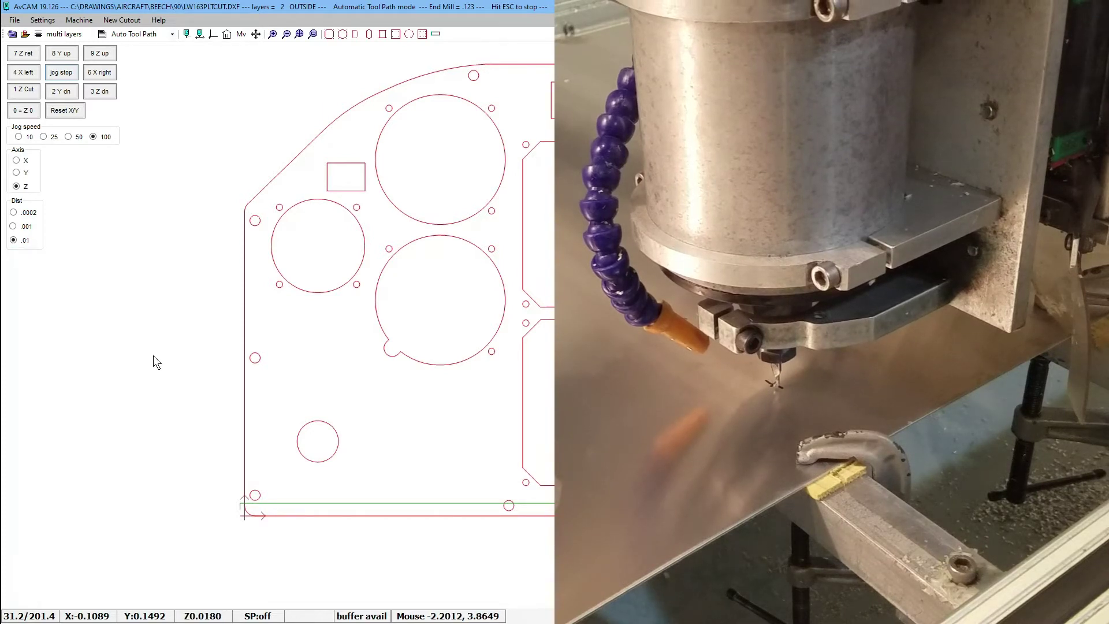
pyautogui.press('3')
pyautogui.press('3')
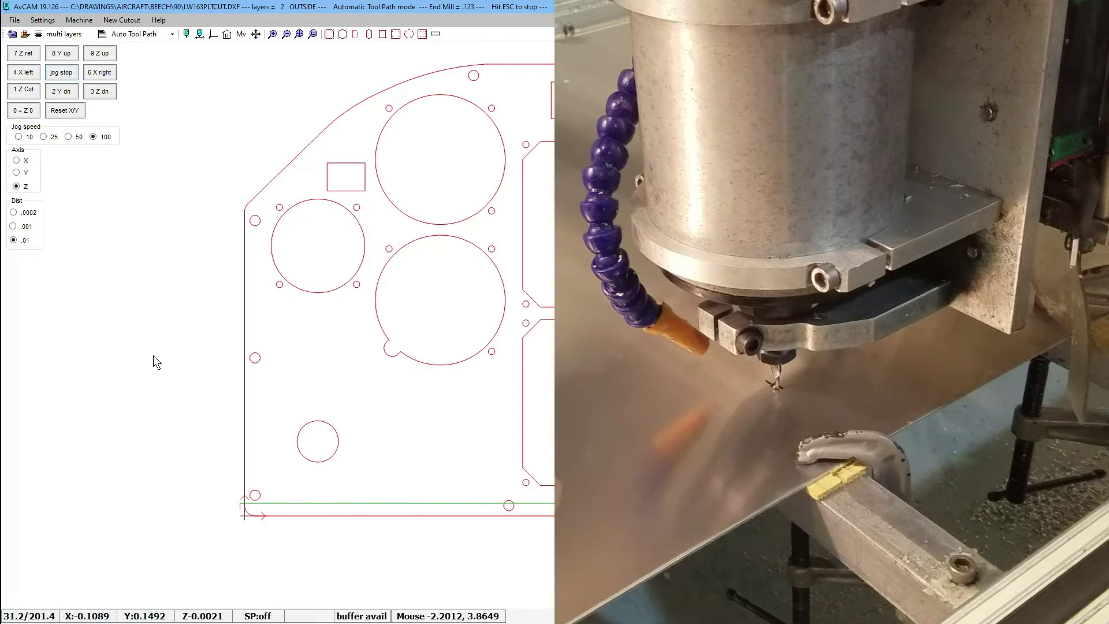
# Step: In Z control, set work Z zero at the cutter's current height so Z reads 0.0000
pyautogui.press('z')
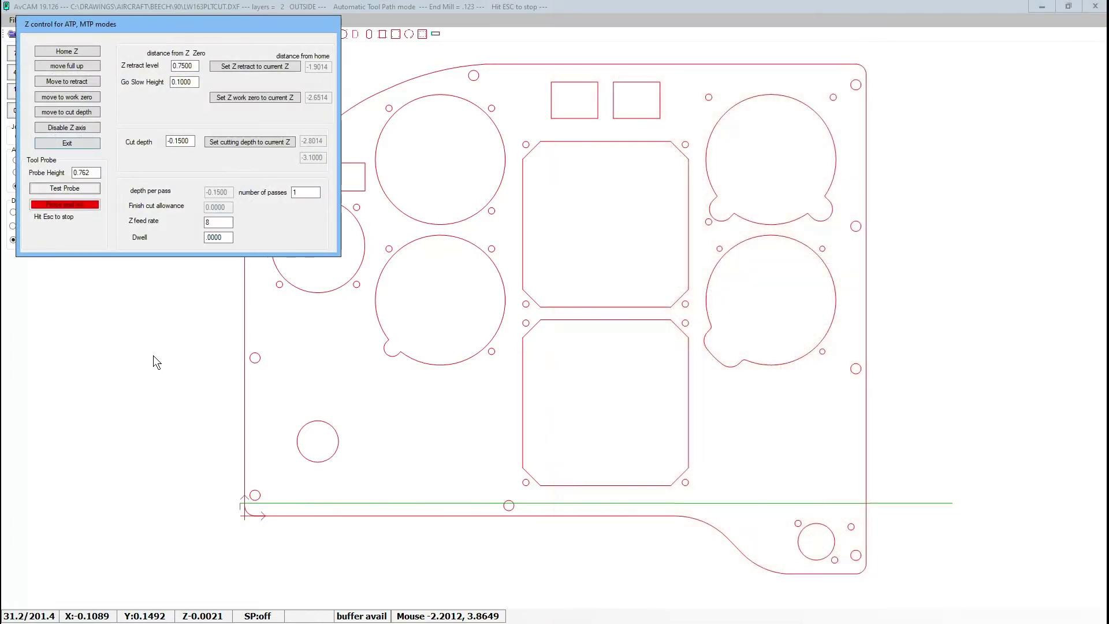
pyautogui.moveTo(177, 26); pyautogui.dragTo(354, 145)
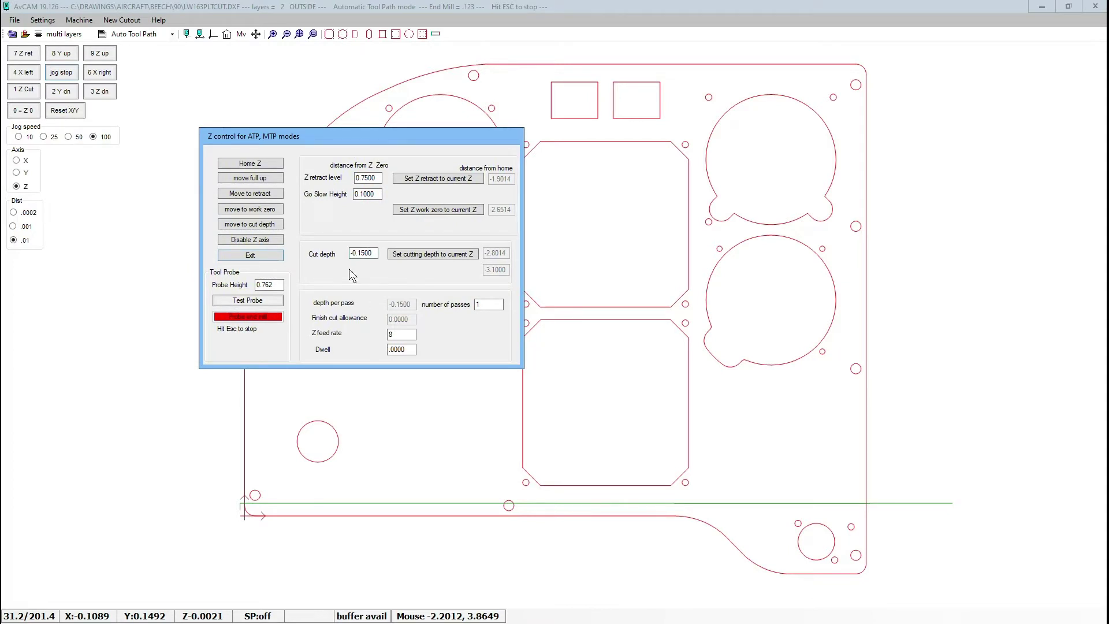
pyautogui.press('0')
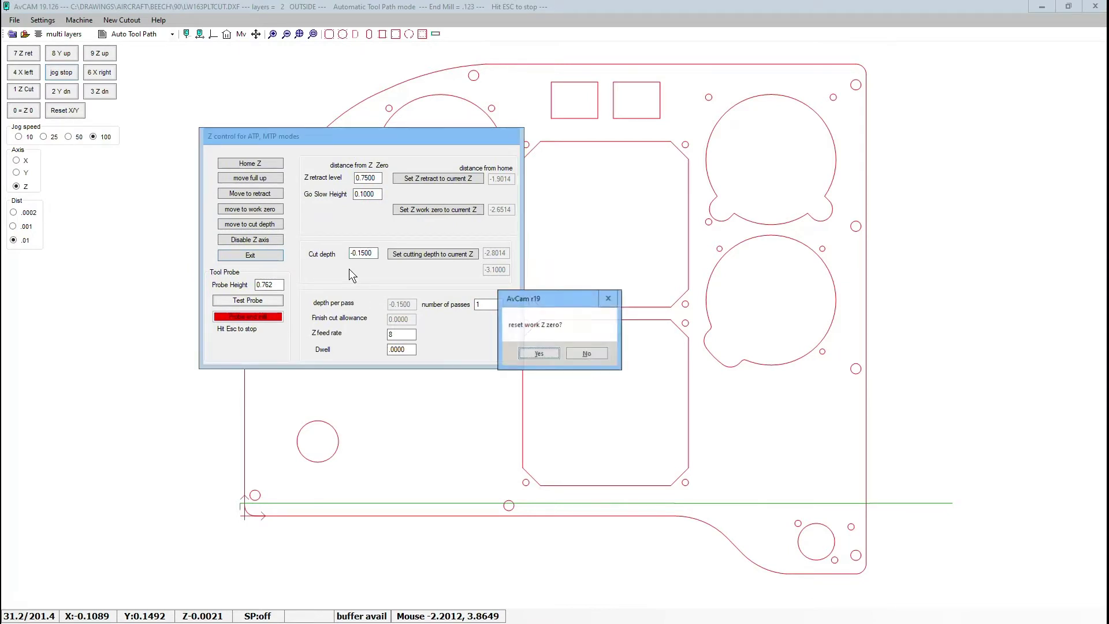
pyautogui.click(540, 353)
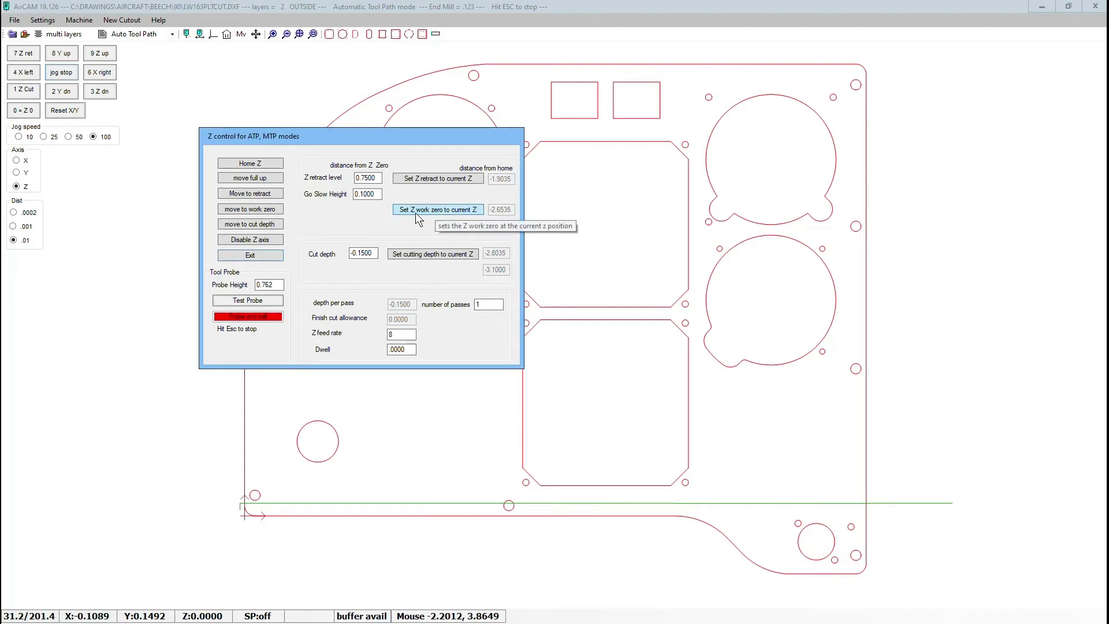
pyautogui.click(437, 211)
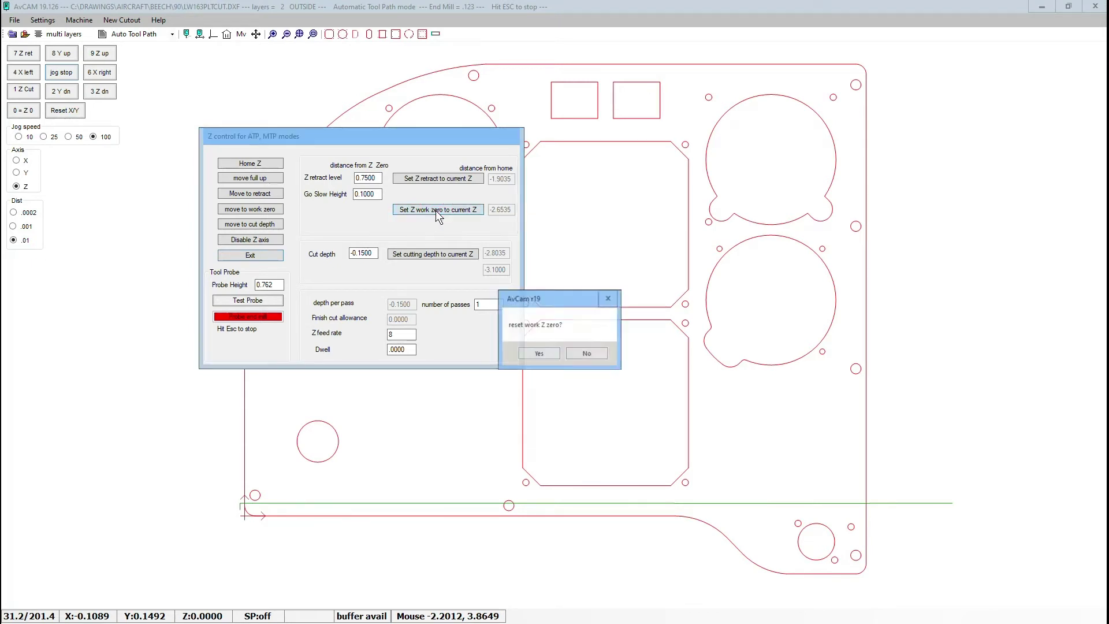
pyautogui.click(535, 349)
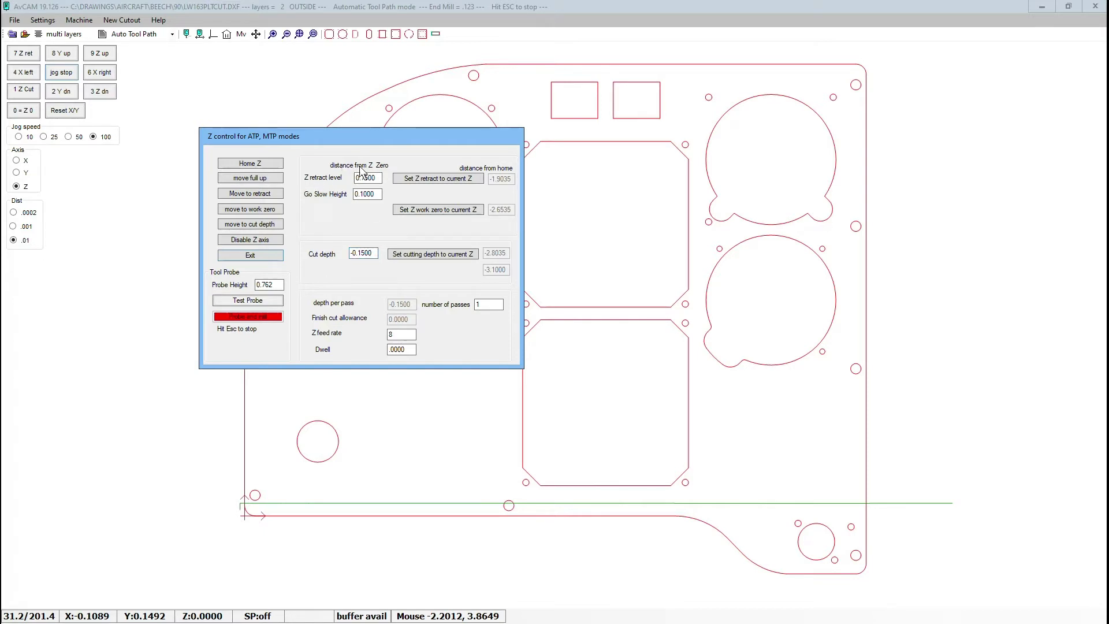
pyautogui.click(377, 179)
# Step: Exit Z control, lift the cutter to Z 0.0301, and zero X and Y at the start point
pyautogui.click(253, 256)
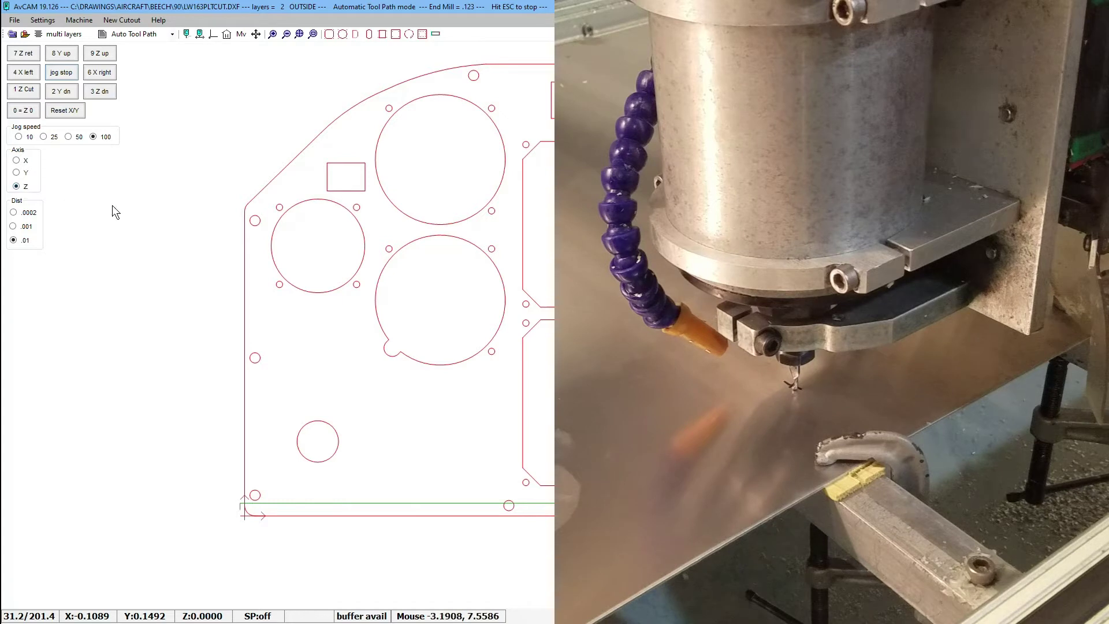
pyautogui.press('9')
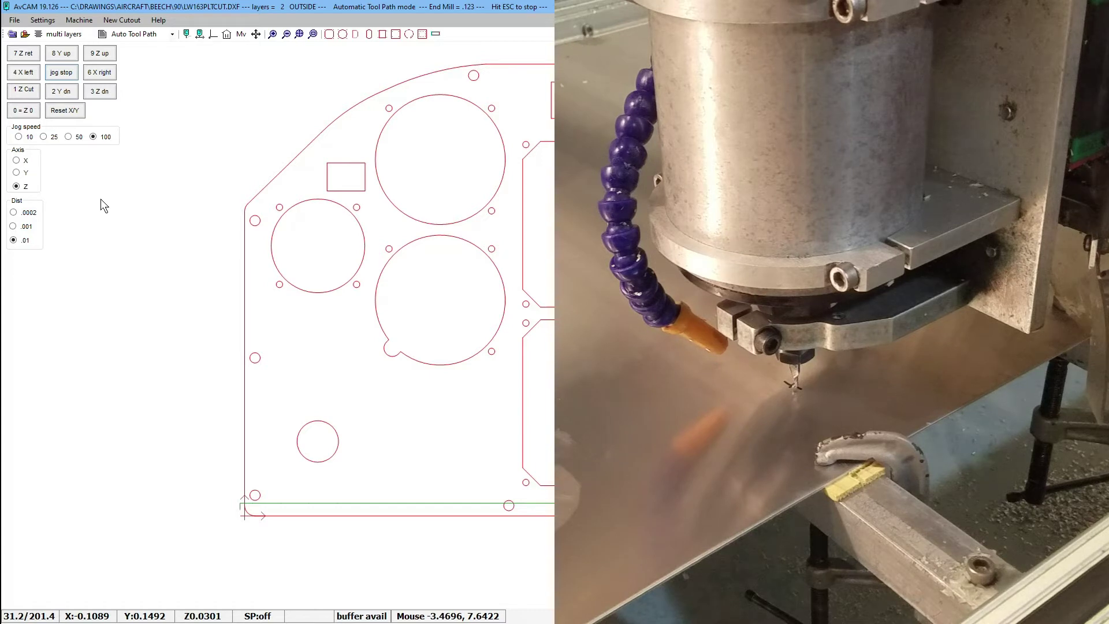
pyautogui.press('8')
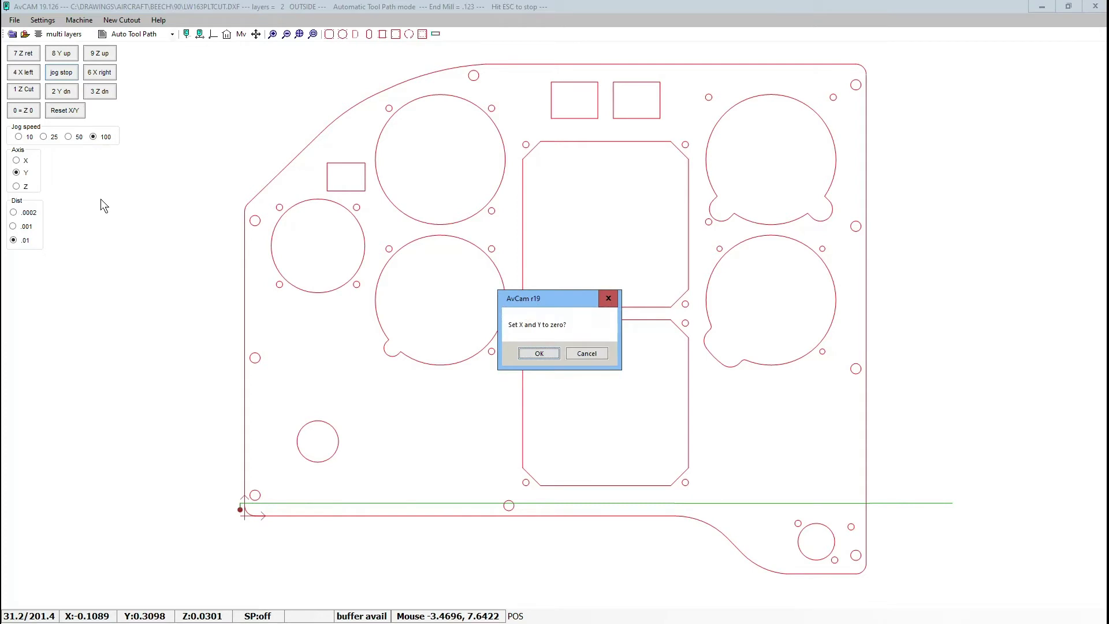
pyautogui.click(539, 353)
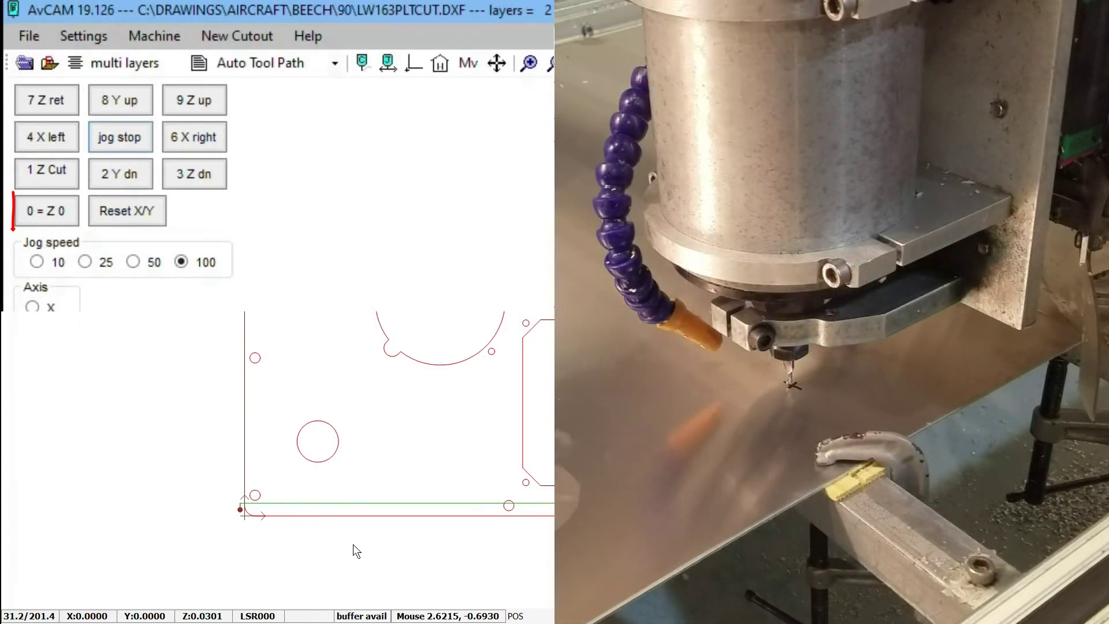
# Step: Raise the spindle to Z 0.9789 and jog it to X 0.4051, Y 0.0376 near the lower-left corner
pyautogui.press('0')
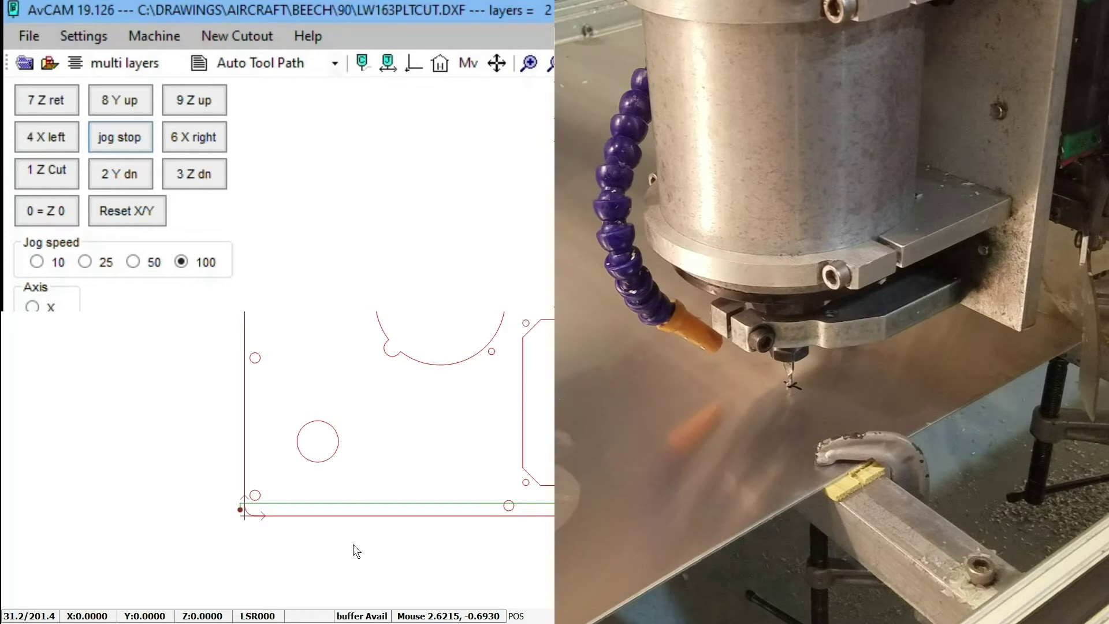
pyautogui.press('7')
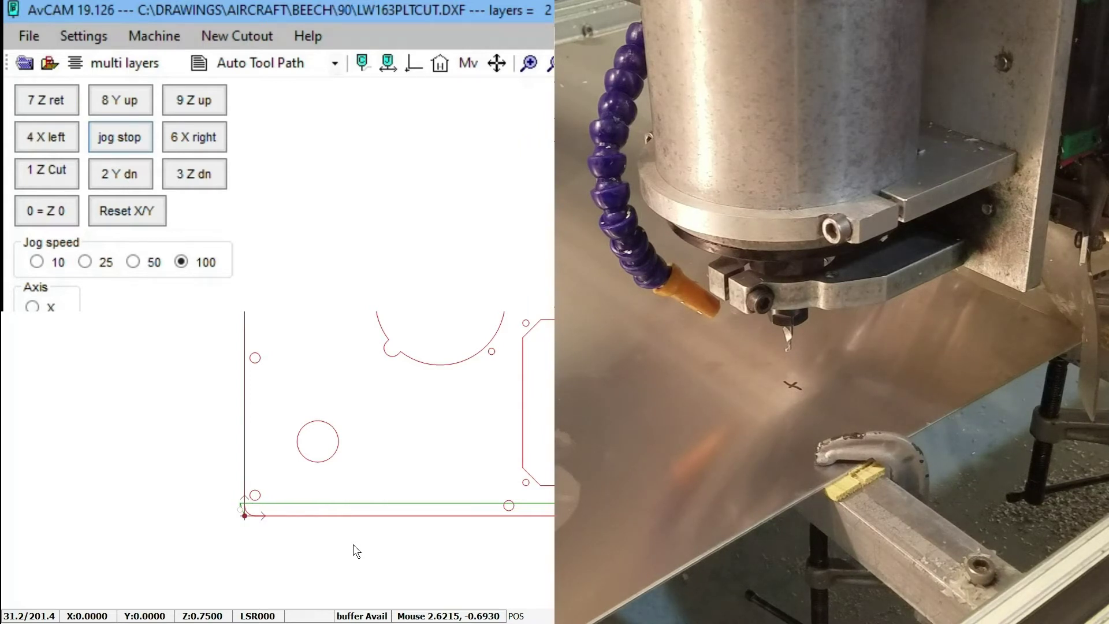
pyautogui.press('9')
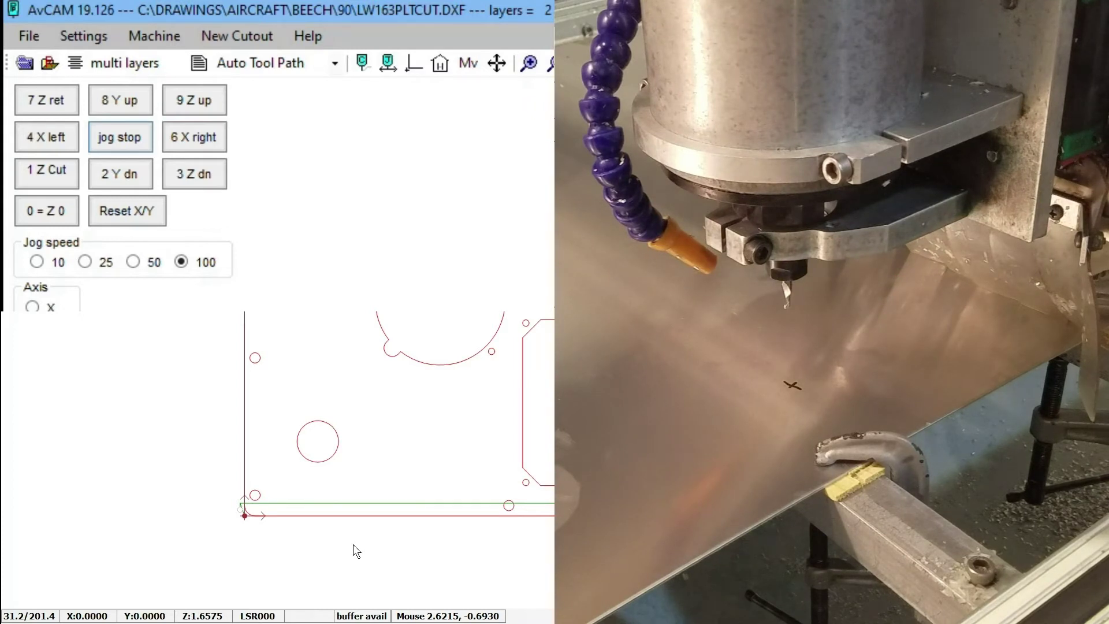
pyautogui.press('9')
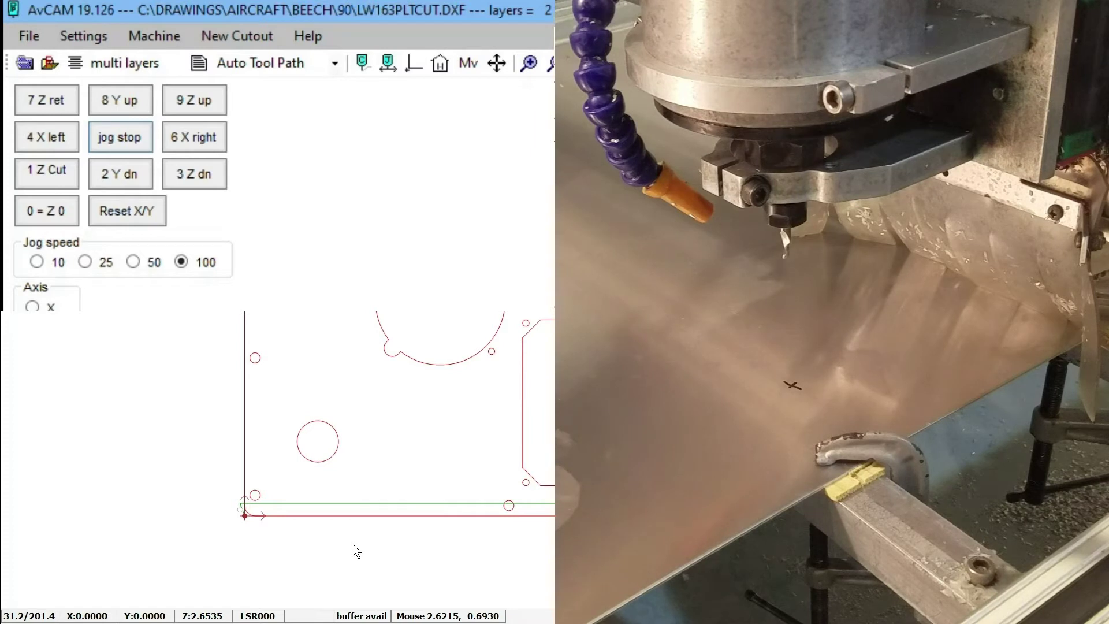
pyautogui.press('3')
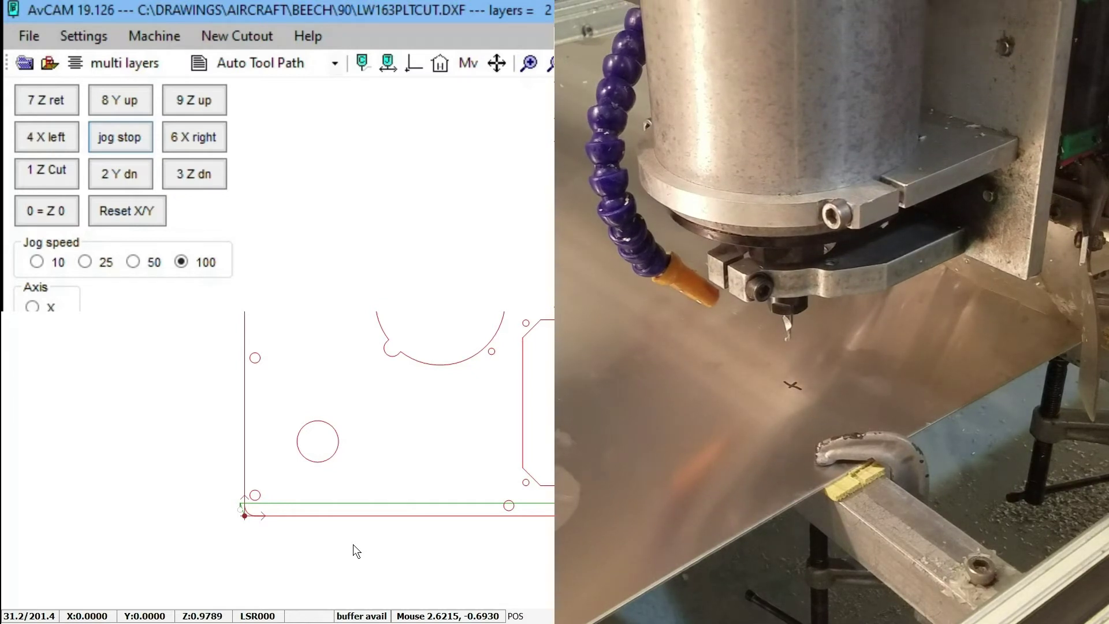
pyautogui.press('4')
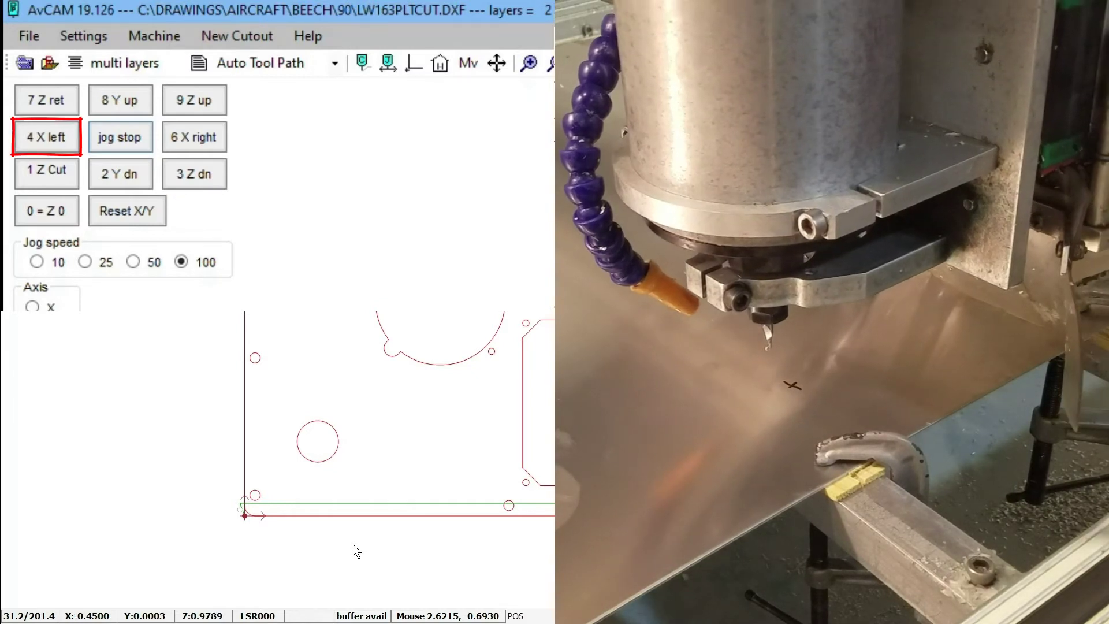
pyautogui.press('6')
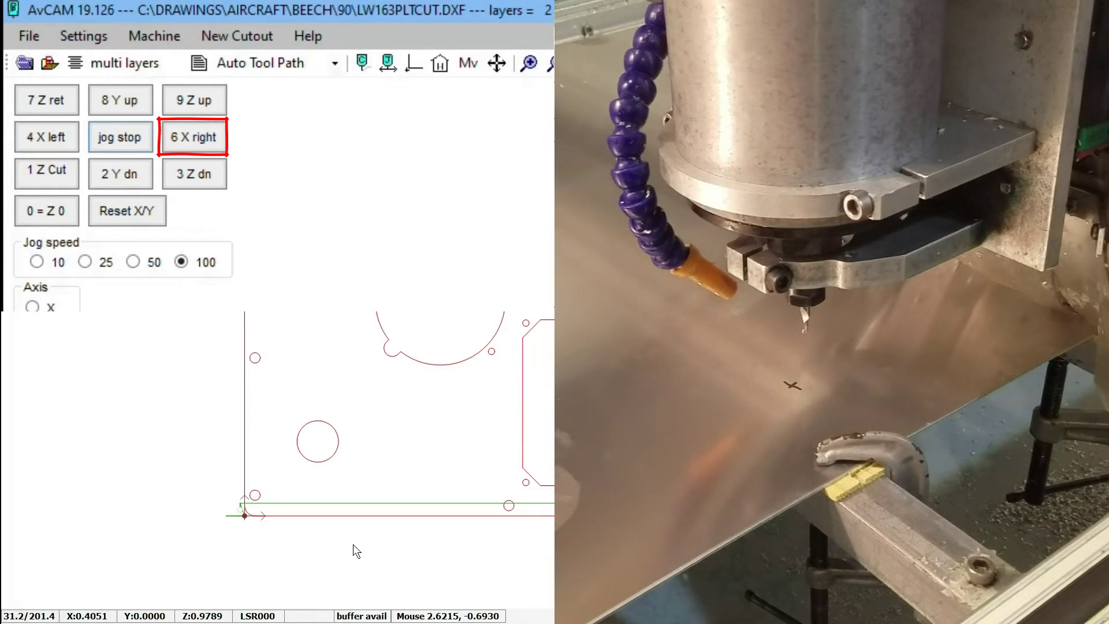
pyautogui.press('8')
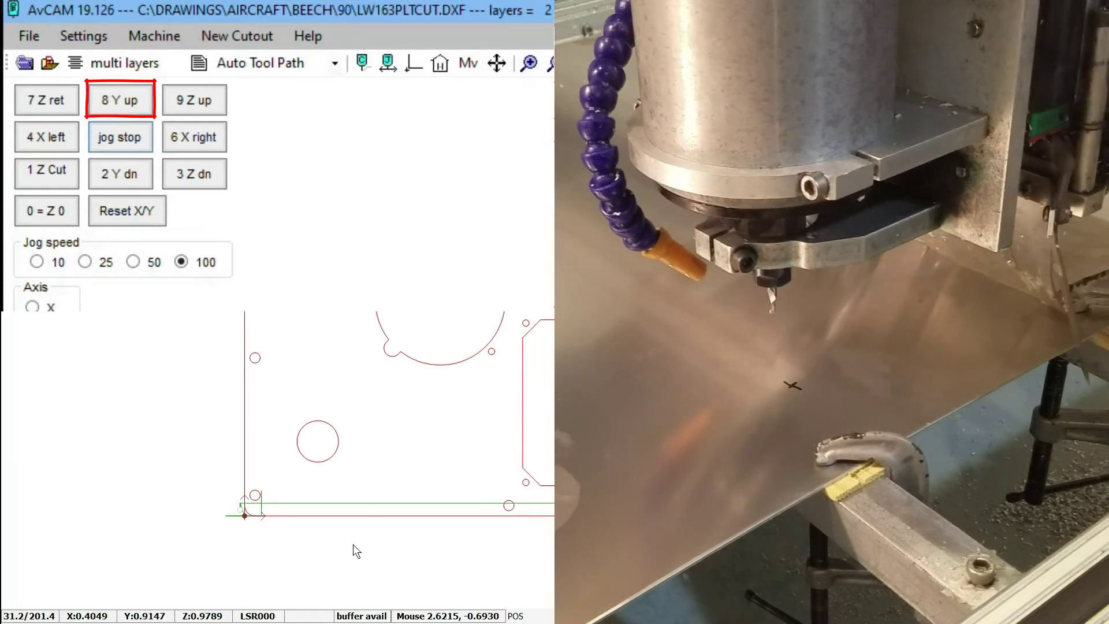
pyautogui.press('2')
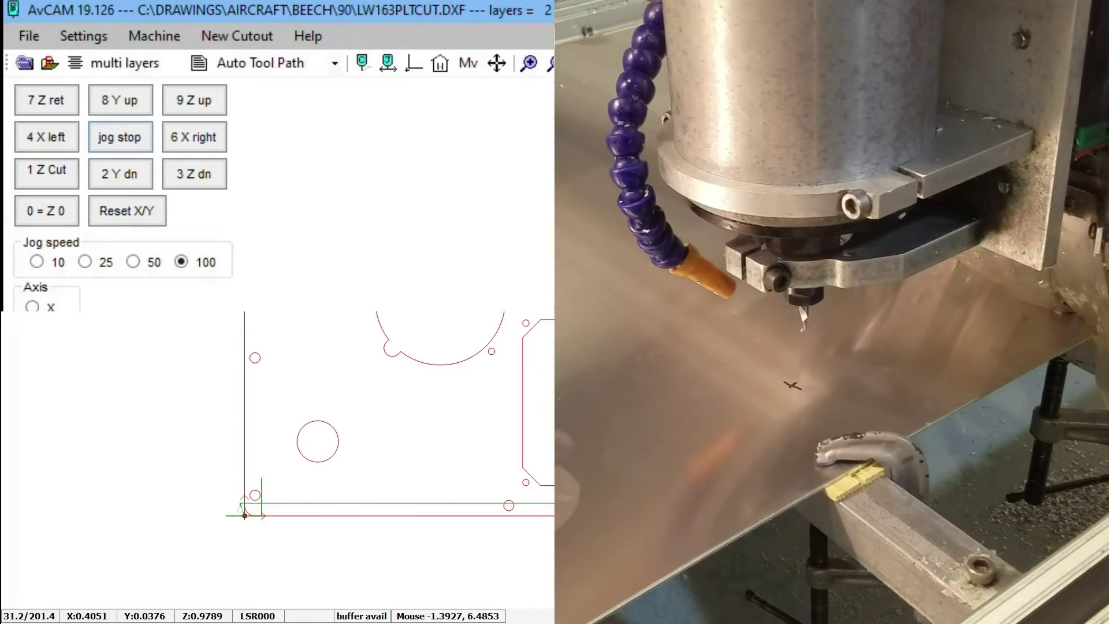
# Step: Move the spindle to X 0, Y 0 with the Mv move-to dialog
pyautogui.click(241, 34)
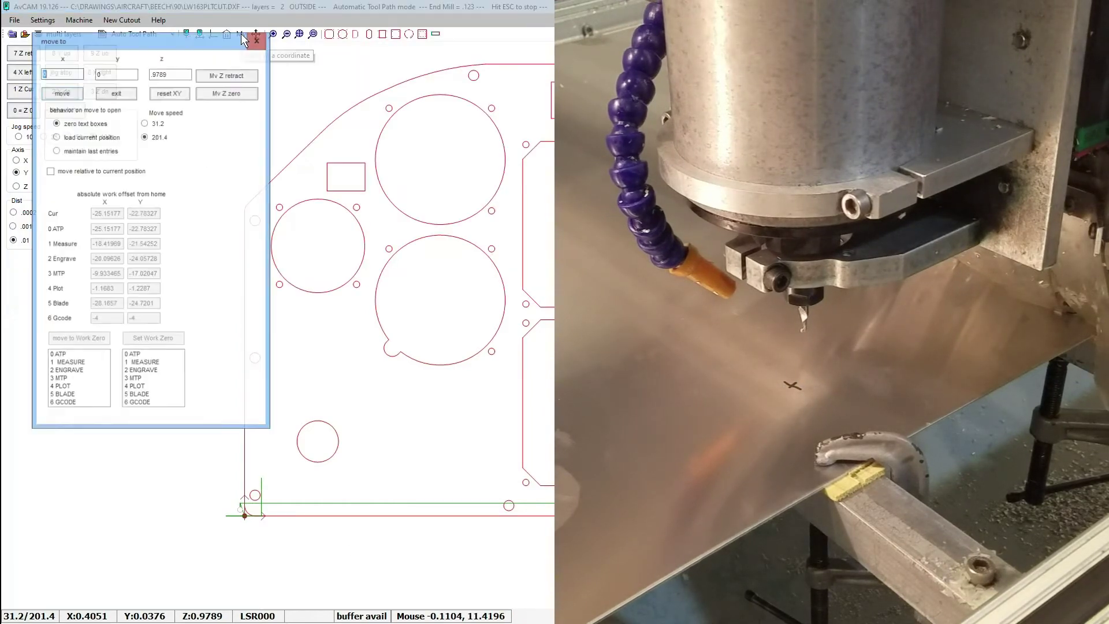
pyautogui.click(75, 93)
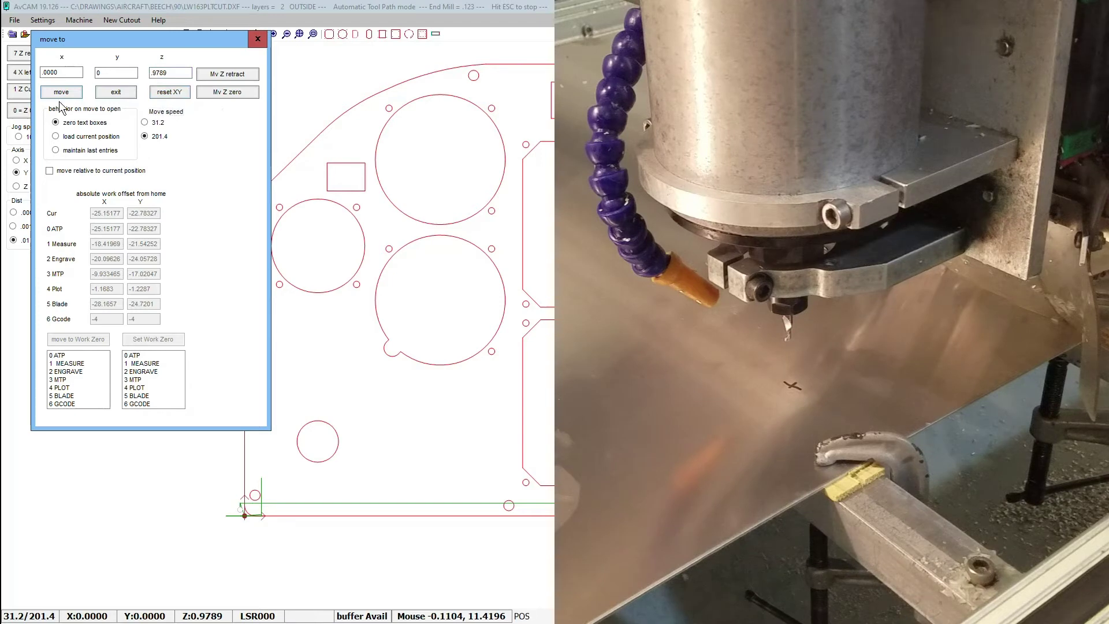
pyautogui.click(116, 92)
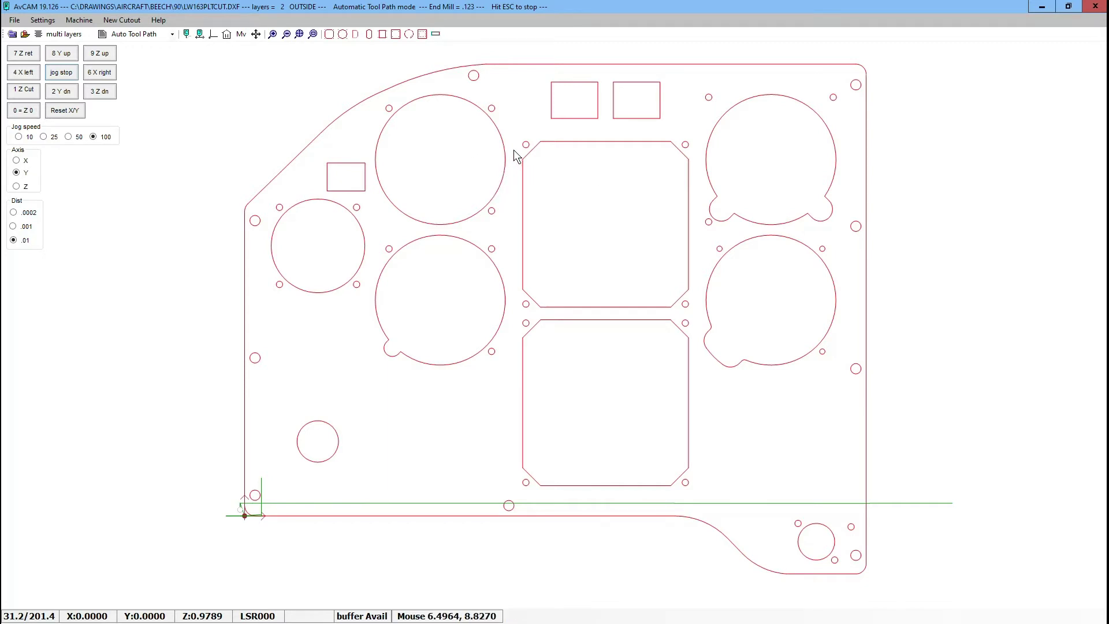
# Step: Simulate the outside tool path through every cutout and the outer edge, estimating 6.6 minutes
pyautogui.click(256, 33)
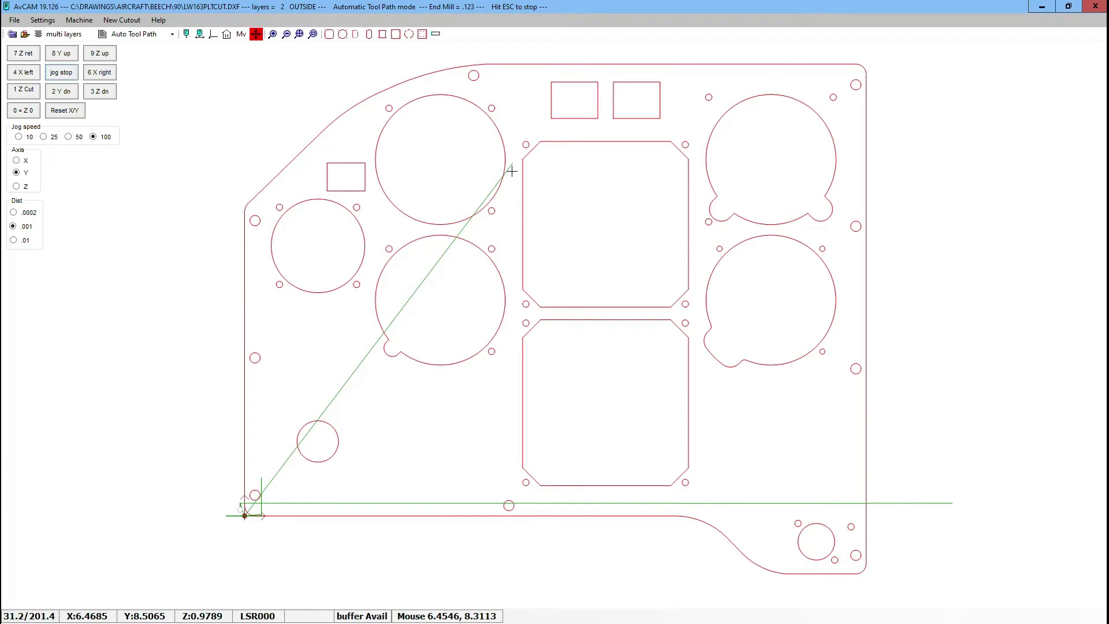
pyautogui.click(512, 171)
pyautogui.press('Return')
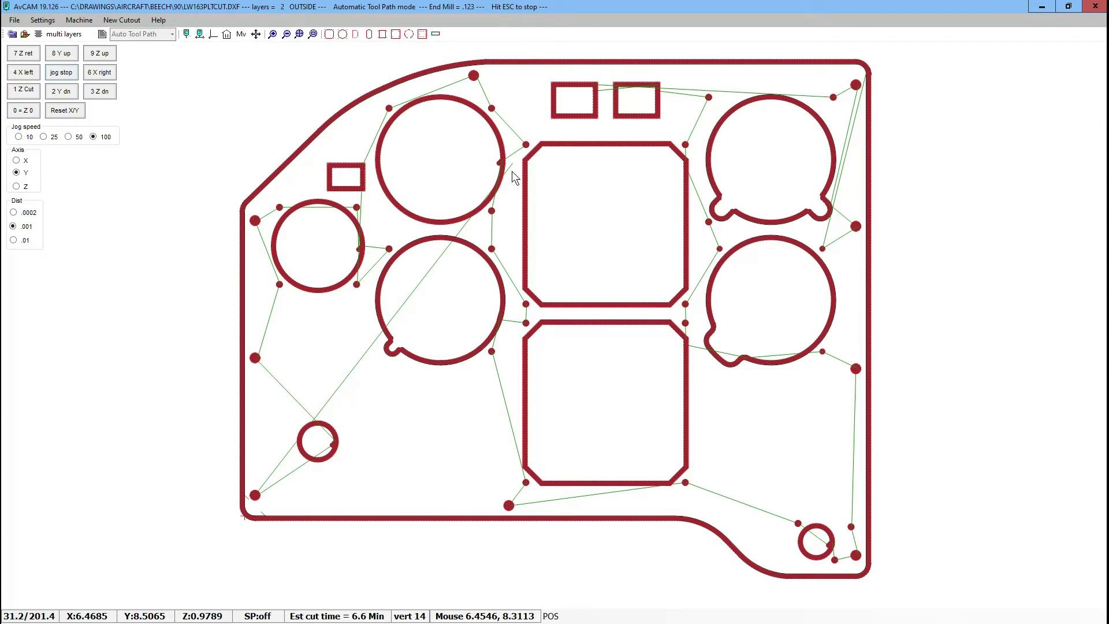
pyautogui.press('c')
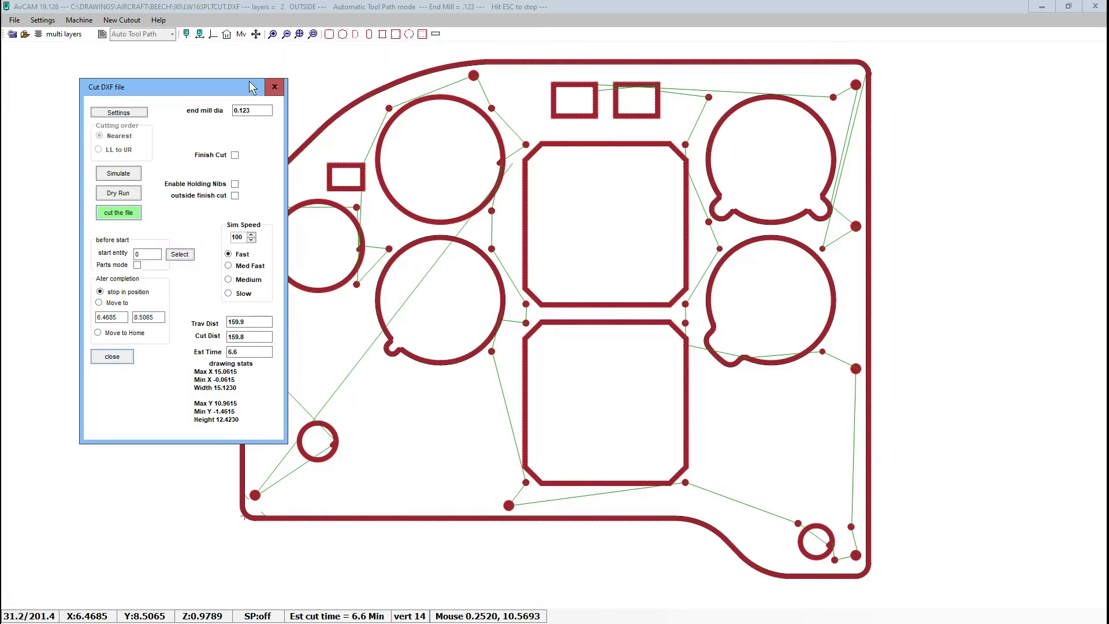
pyautogui.moveTo(237, 85); pyautogui.dragTo(494, 134)
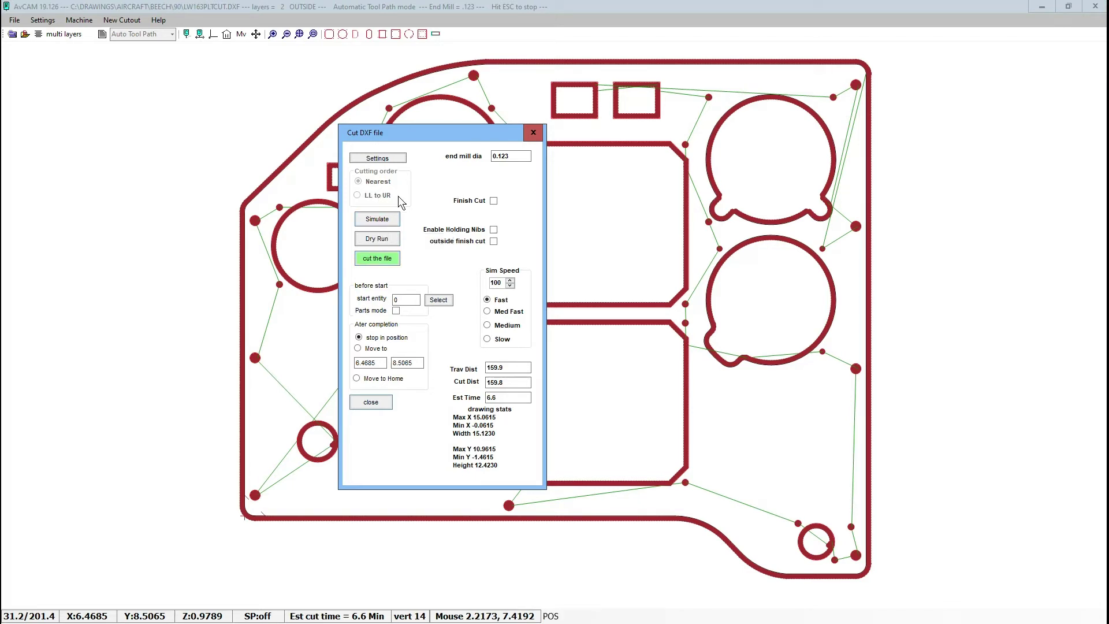
# Step: Reload the drawing and re-simulate its toolpath using Nearest cutting order
pyautogui.click(530, 131)
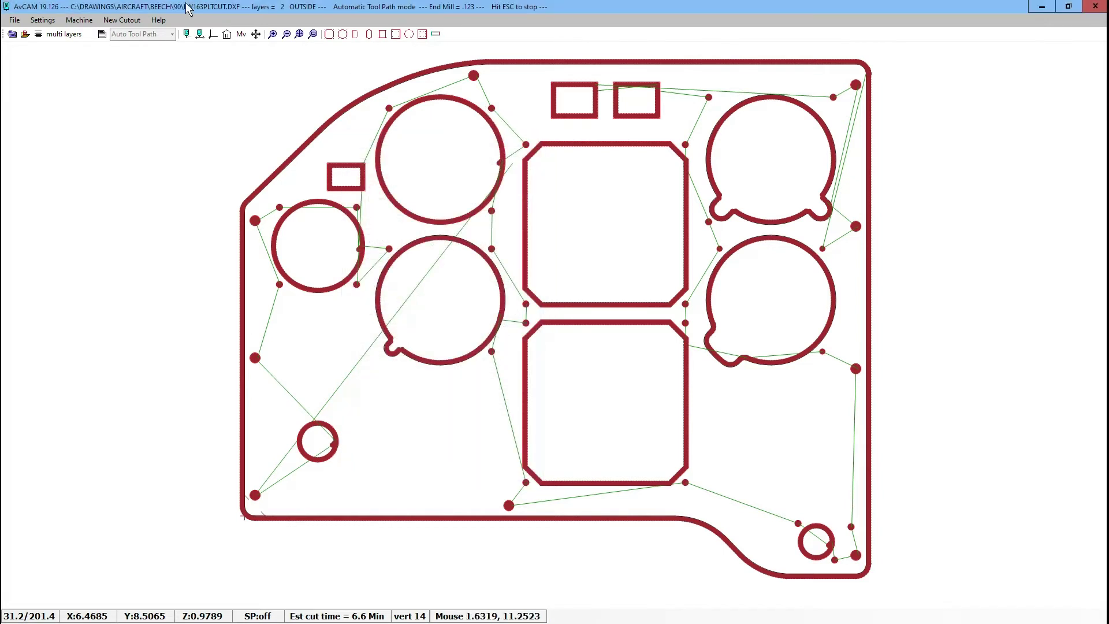
pyautogui.click(12, 34)
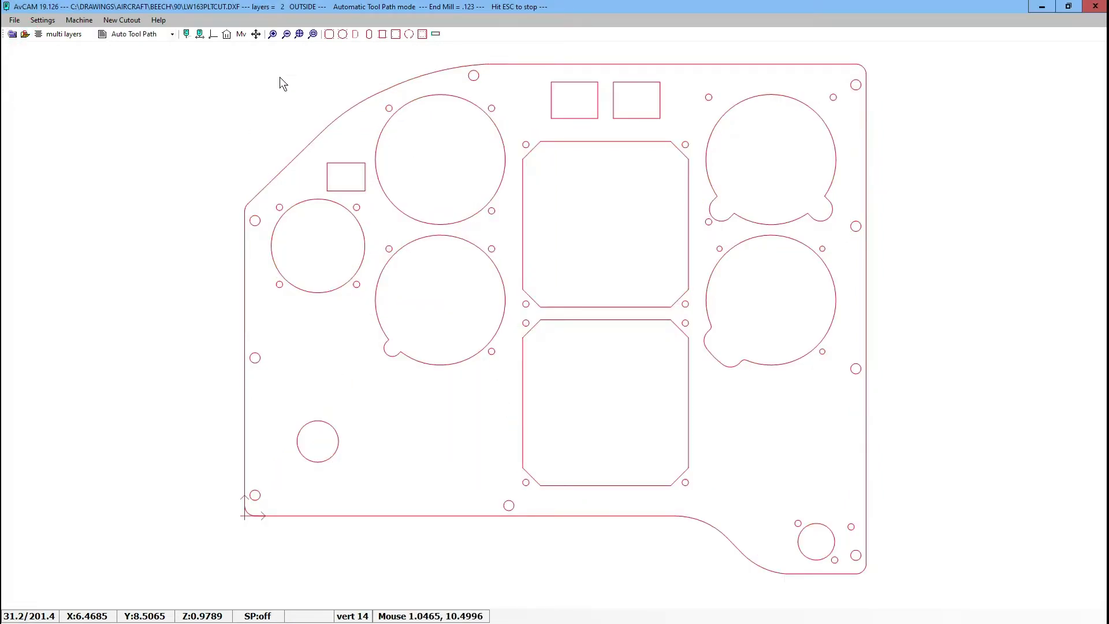
pyautogui.click(199, 33)
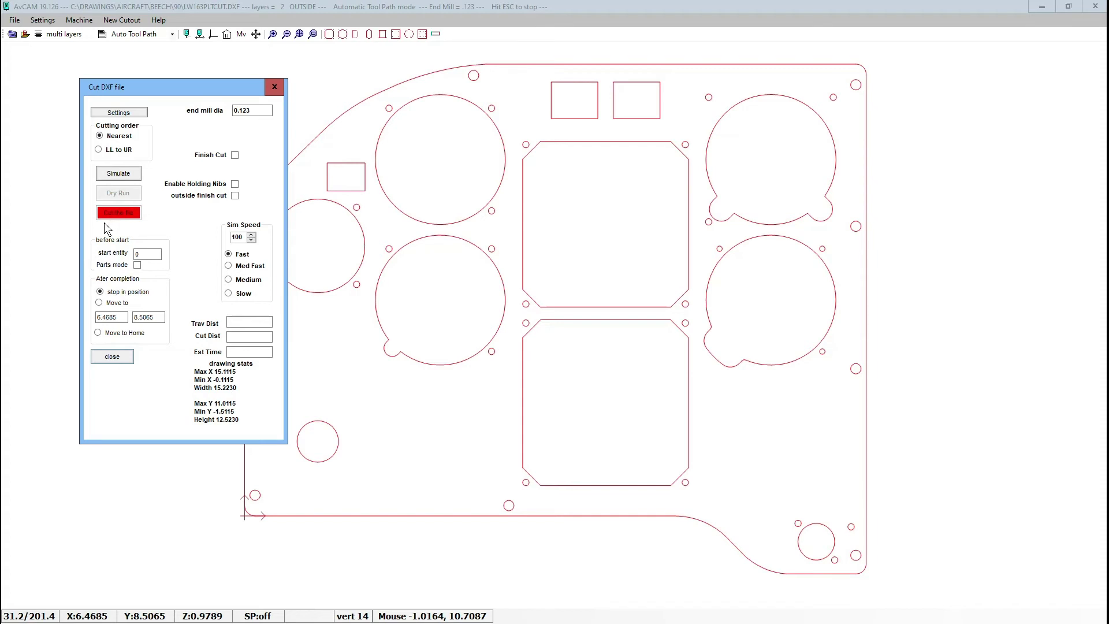
pyautogui.click(101, 149)
pyautogui.click(99, 135)
pyautogui.click(119, 174)
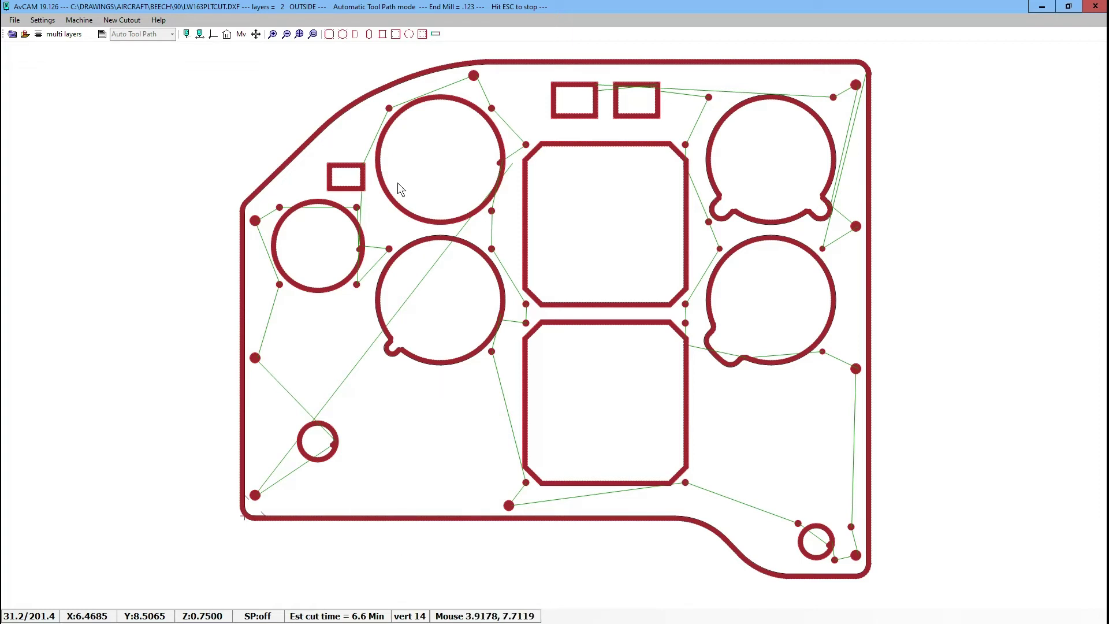
pyautogui.click(186, 35)
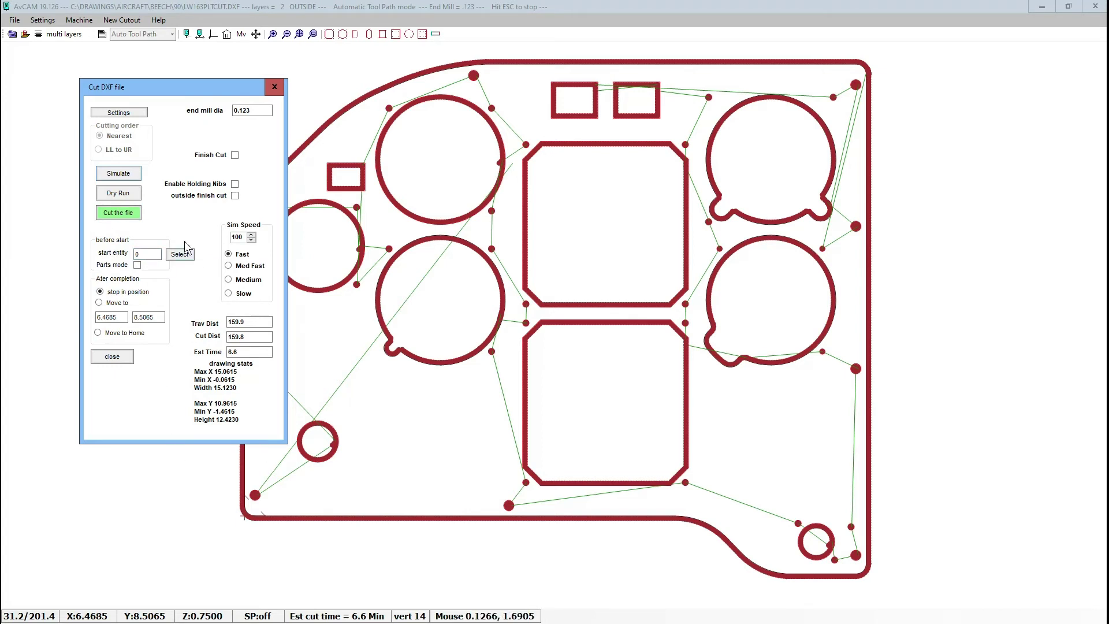
# Step: Pick the lower large gauge hole left of centre as the cut's starting shape
pyautogui.moveTo(157, 91); pyautogui.dragTo(778, 107)
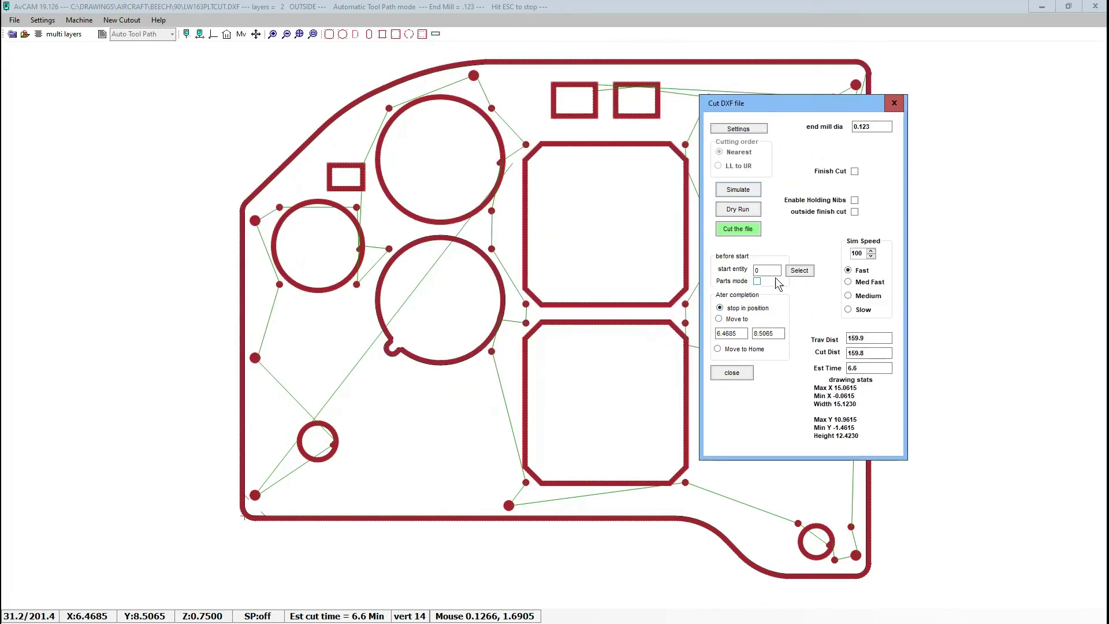
pyautogui.click(802, 270)
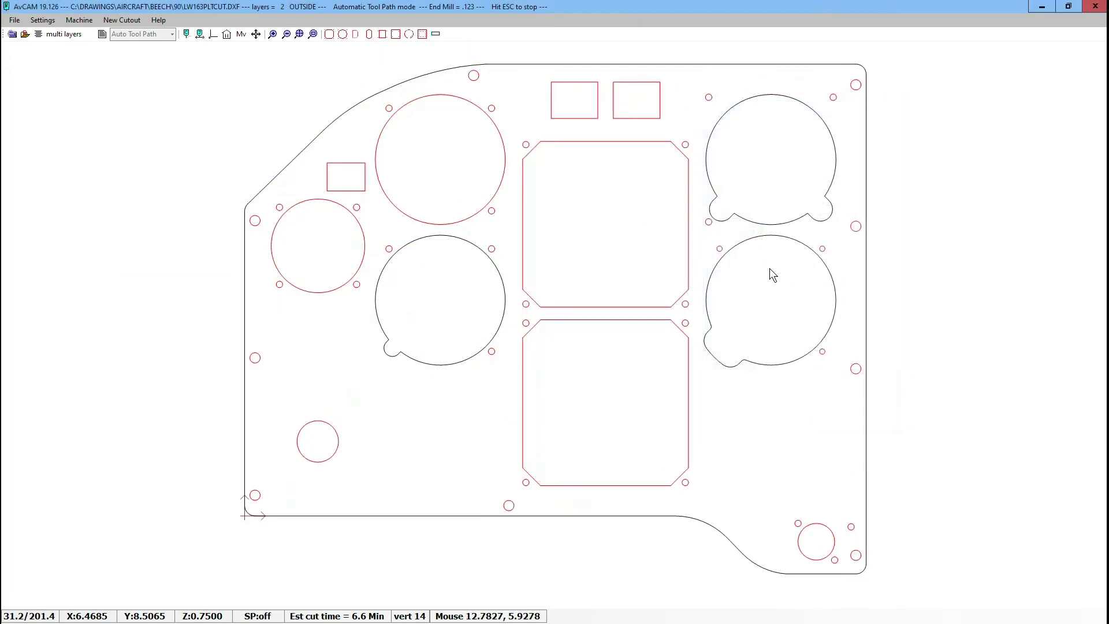
pyautogui.click(490, 280)
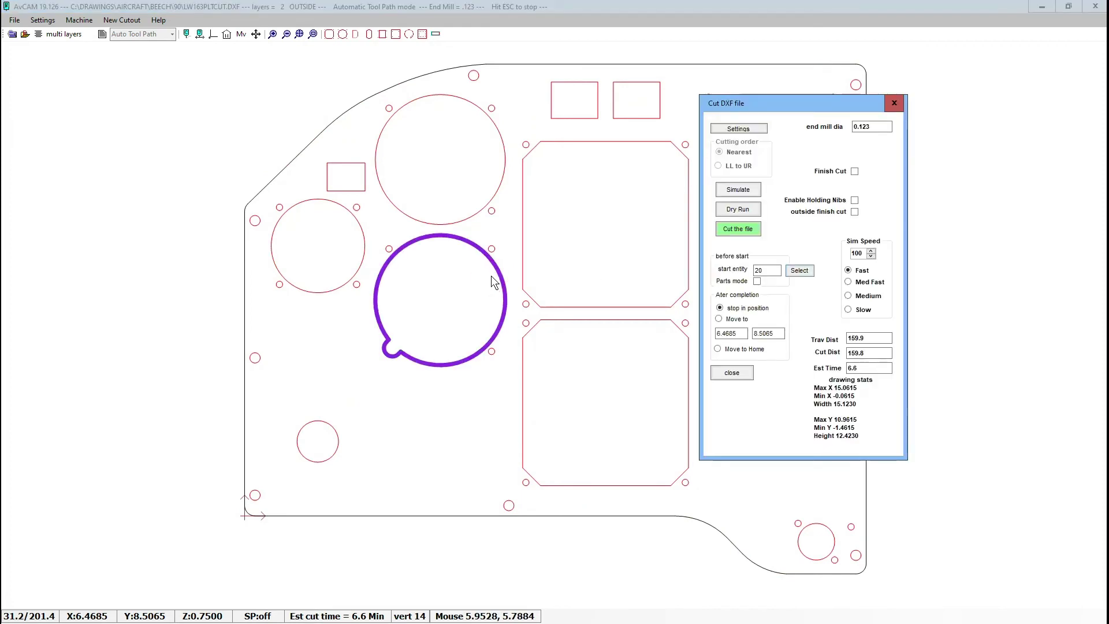
# Step: Reset the start entity to 0 and choose moving to a set point after completion
pyautogui.click(770, 270)
pyautogui.press('BackSpace')
pyautogui.press('BackSpace')
pyautogui.write('0')
pyautogui.click(719, 320)
# Step: Choose 'stop in position' under After completion in the Cut DXF file dialog
pyautogui.click(720, 308)
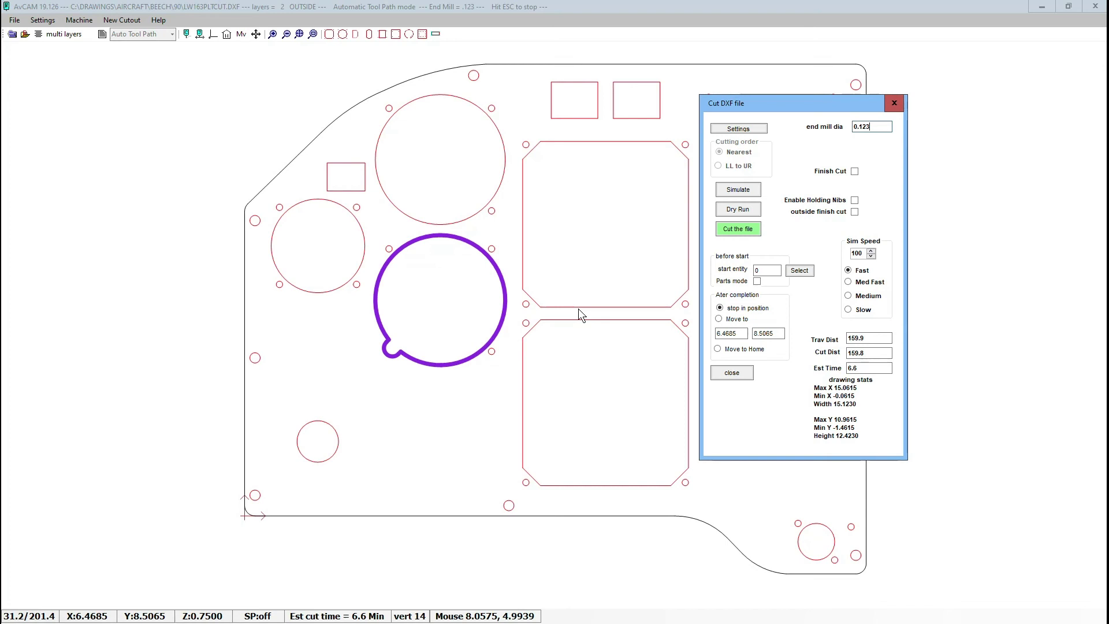
pyautogui.click(854, 171)
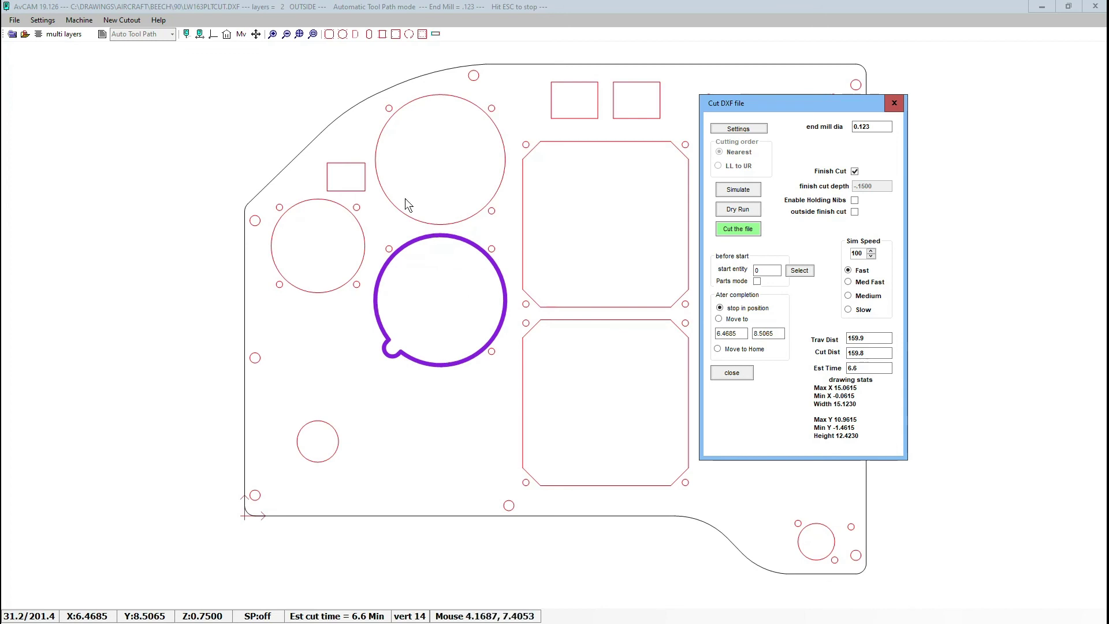
pyautogui.click(722, 190)
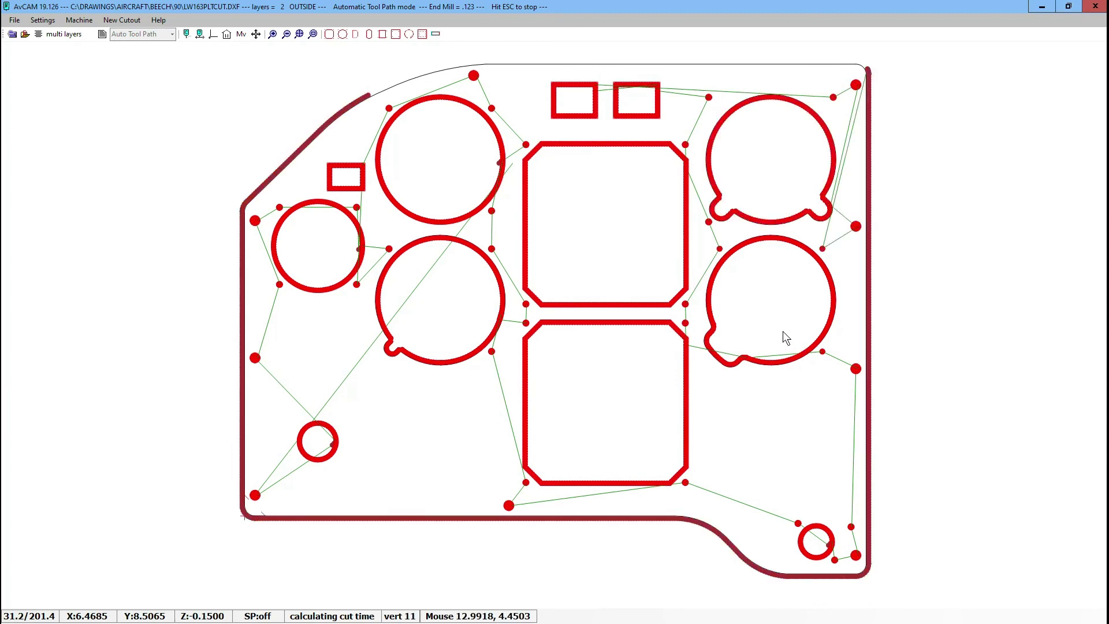
pyautogui.click(196, 34)
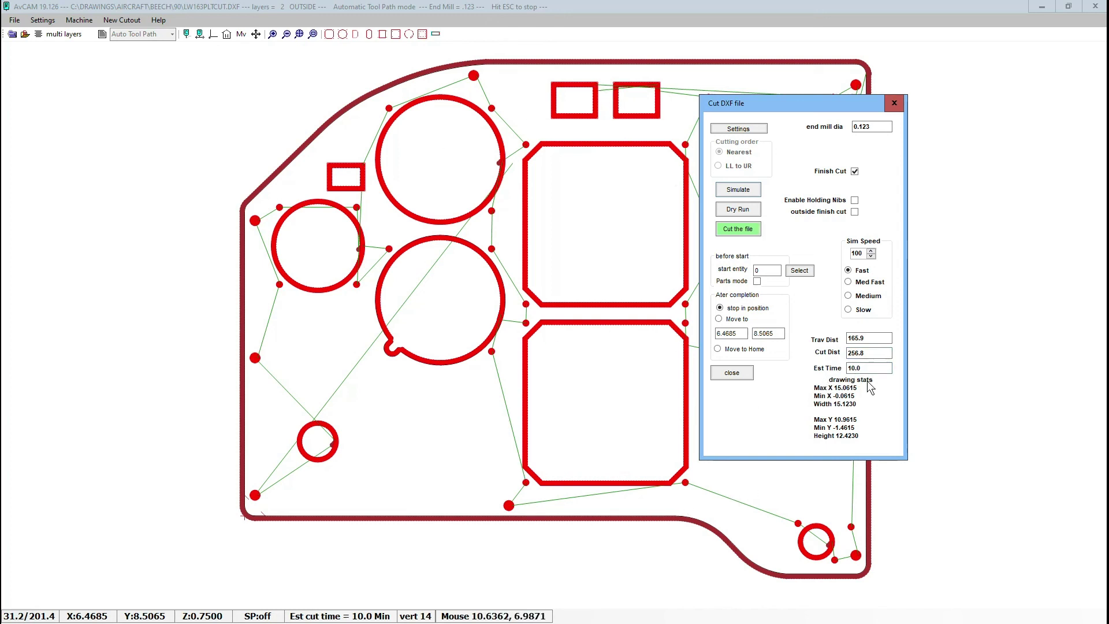
# Step: Shift the Cut DXF file dialog left, start the panel cut, and accept the start-position warning
pyautogui.moveTo(861, 104); pyautogui.dragTo(537, 77)
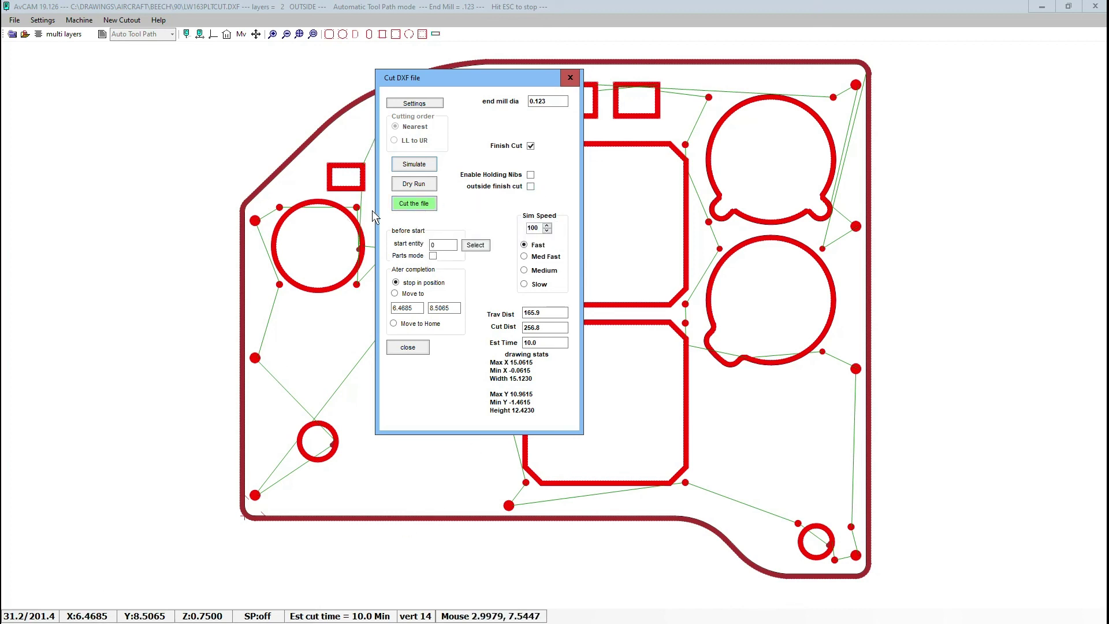
pyautogui.click(409, 206)
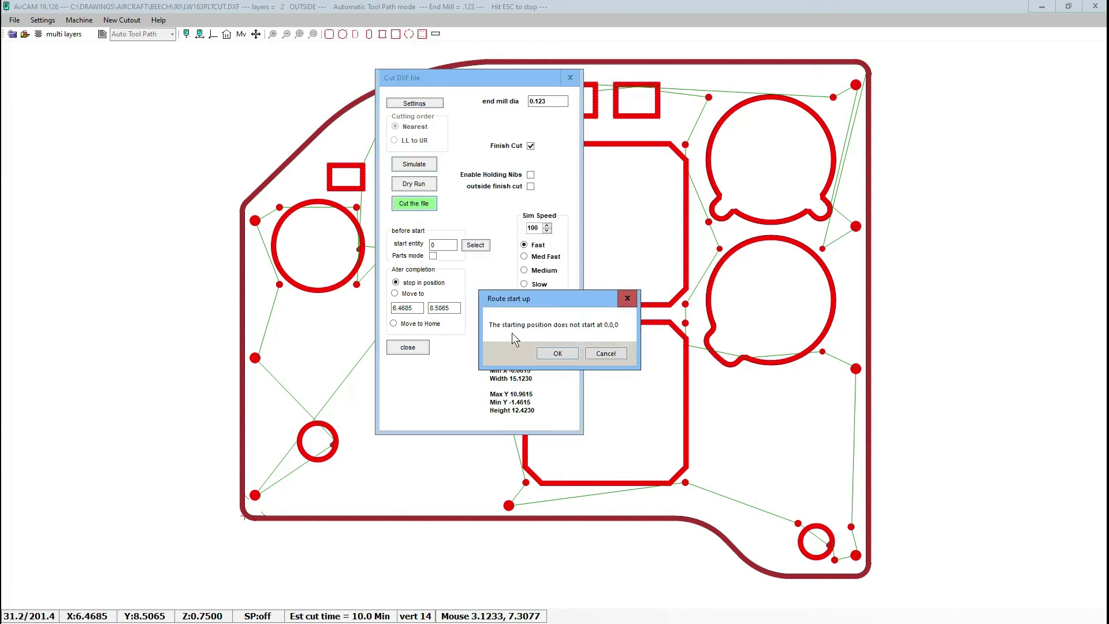
pyautogui.click(619, 354)
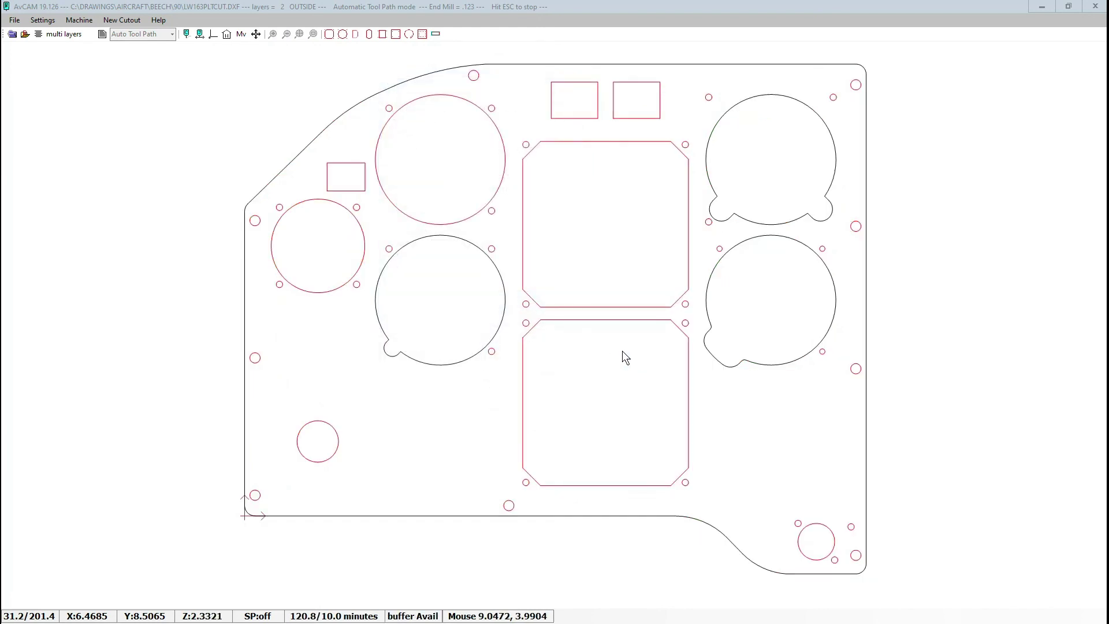